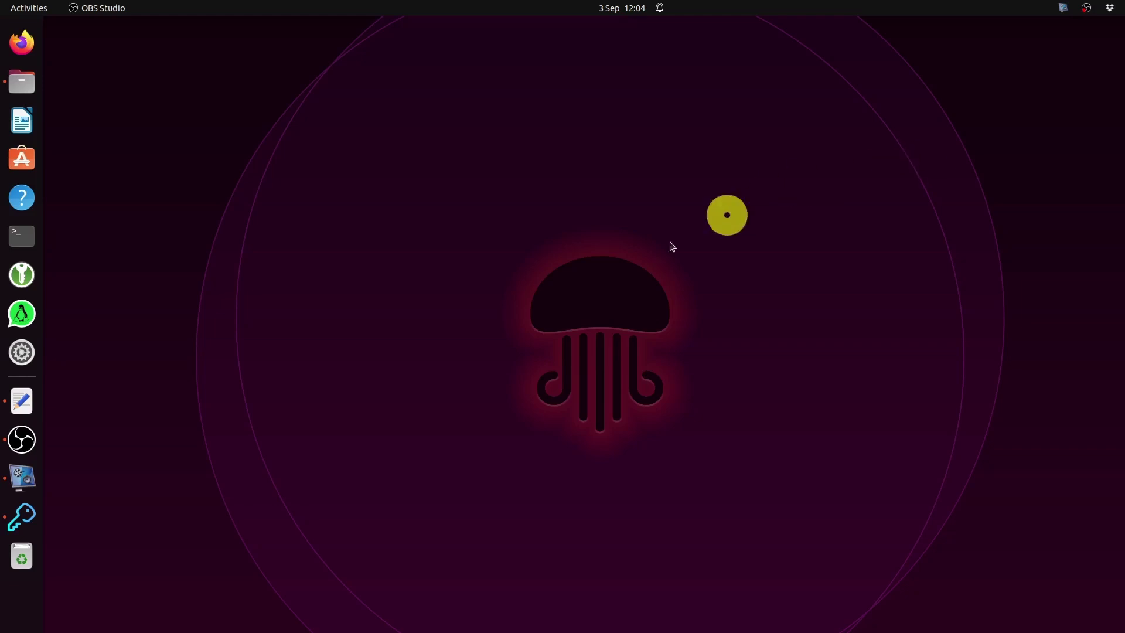
# - Open Files on the Documents/Writing folder to list the client .odt documents
pyautogui.click(21, 96)
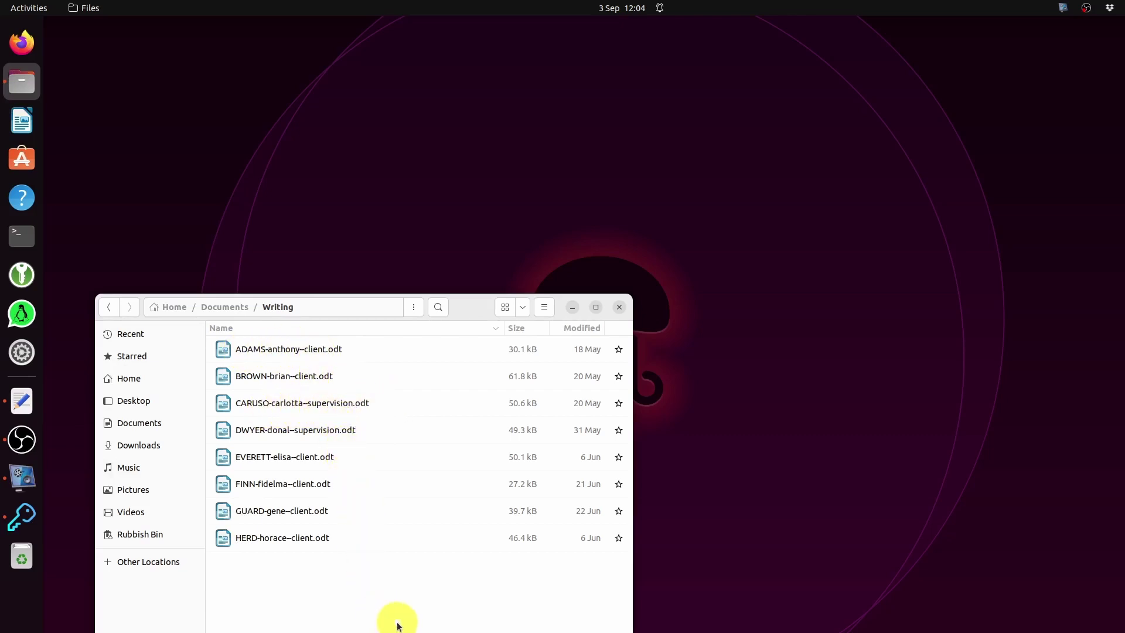
# - Launch Picocrypt, then copy the password line from Text Editor to the clipboard
pyautogui.click(29, 526)
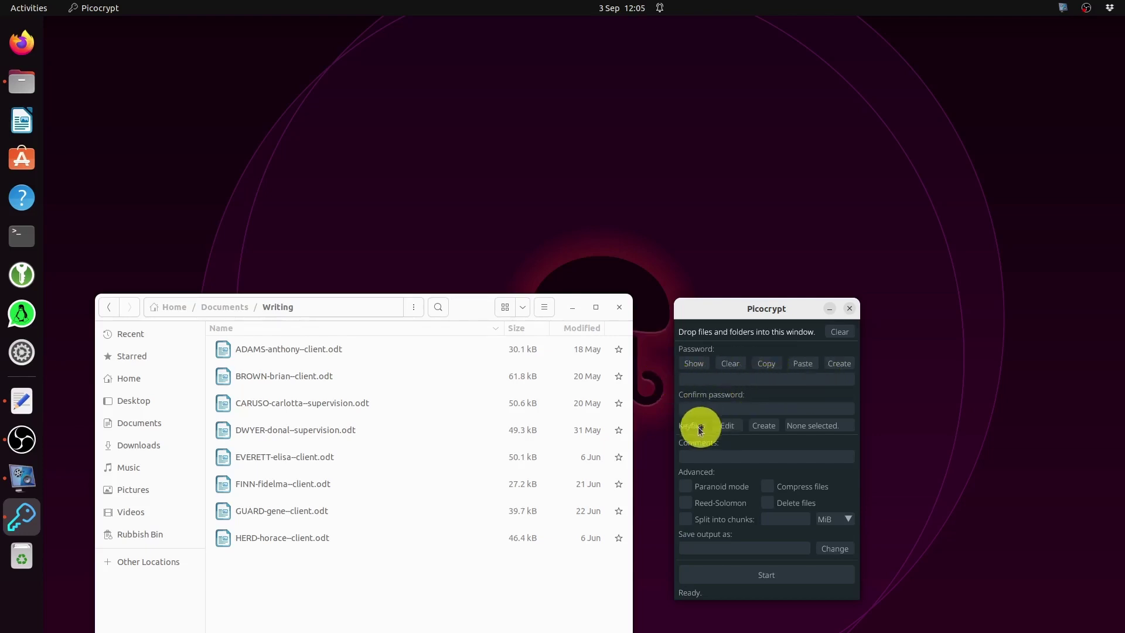
pyautogui.click(22, 405)
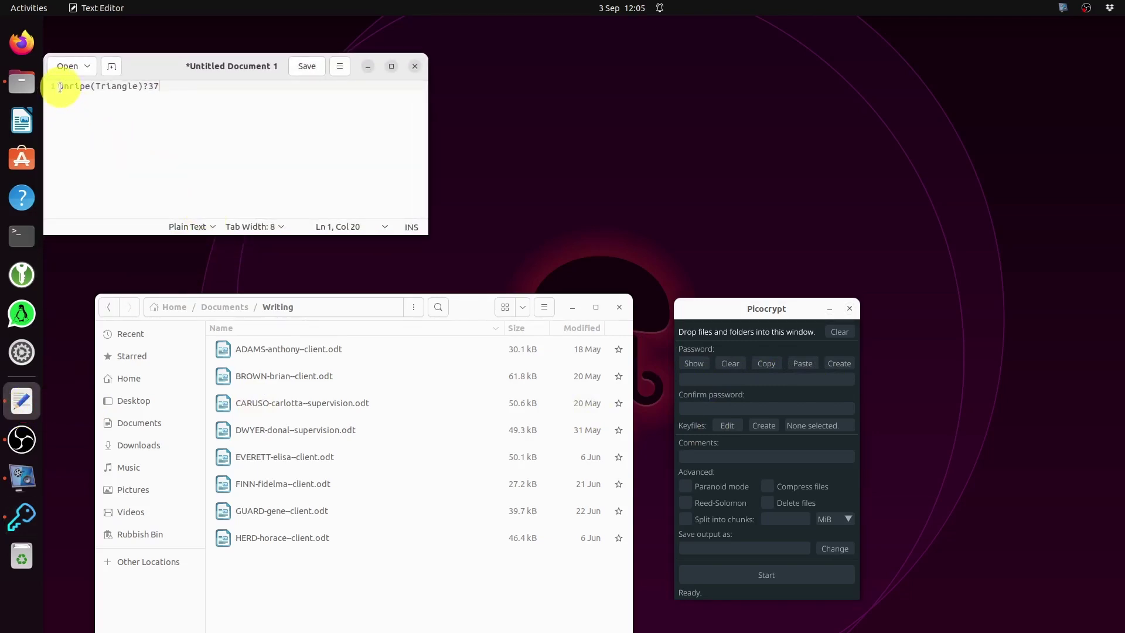
pyautogui.moveTo(59, 87); pyautogui.dragTo(161, 88)
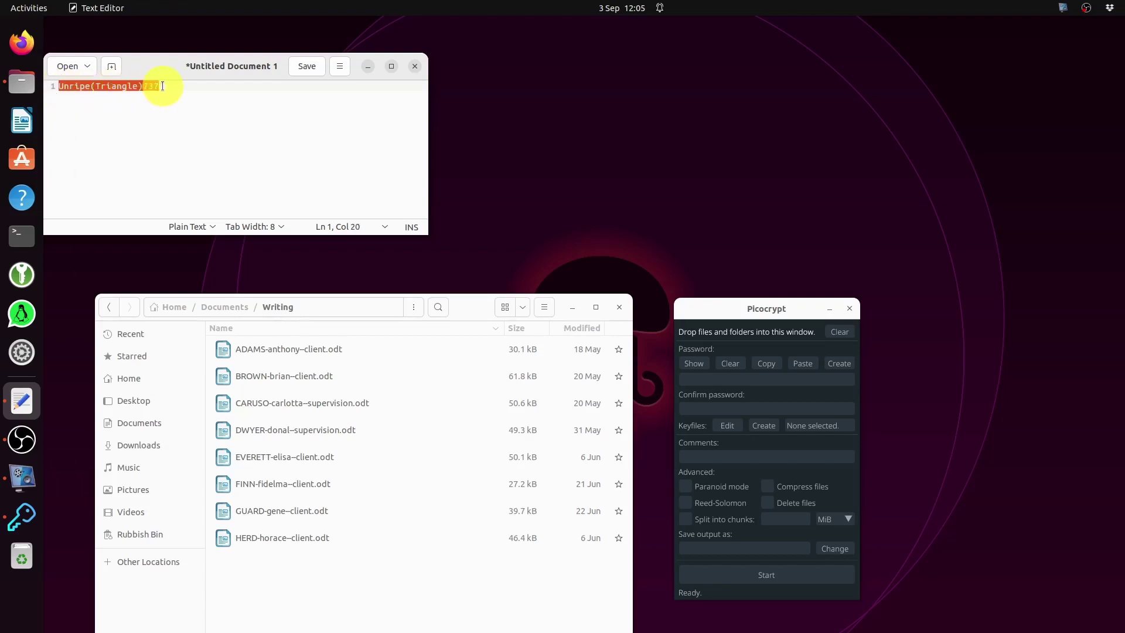
pyautogui.rightClick(134, 88)
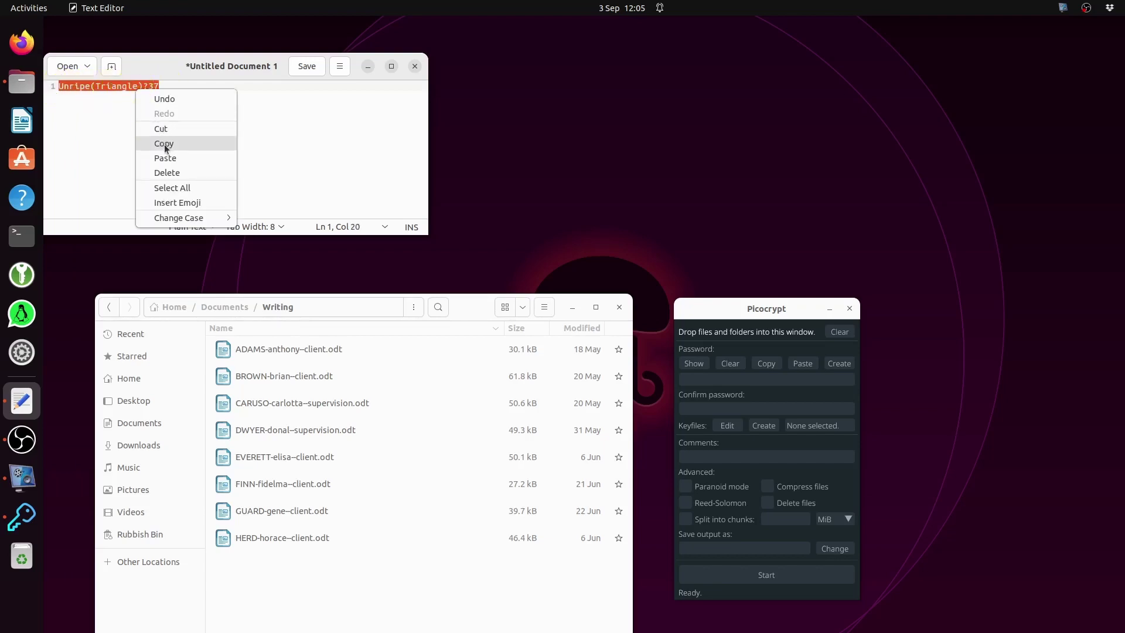
pyautogui.click(232, 145)
pyautogui.click(574, 212)
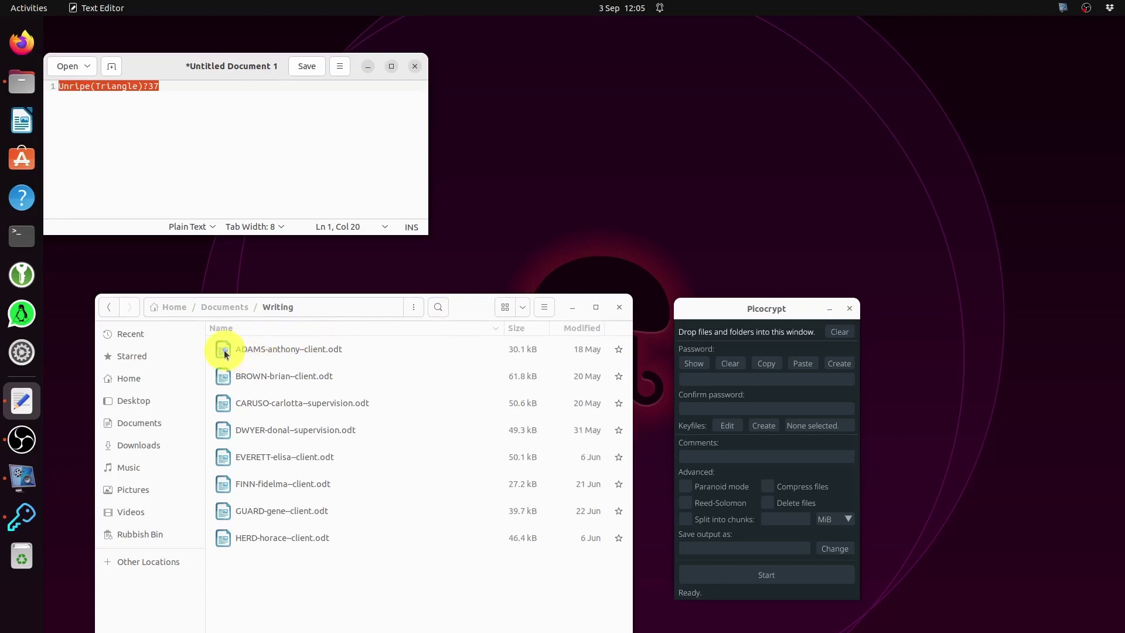
pyautogui.moveTo(225, 354); pyautogui.dragTo(757, 331)
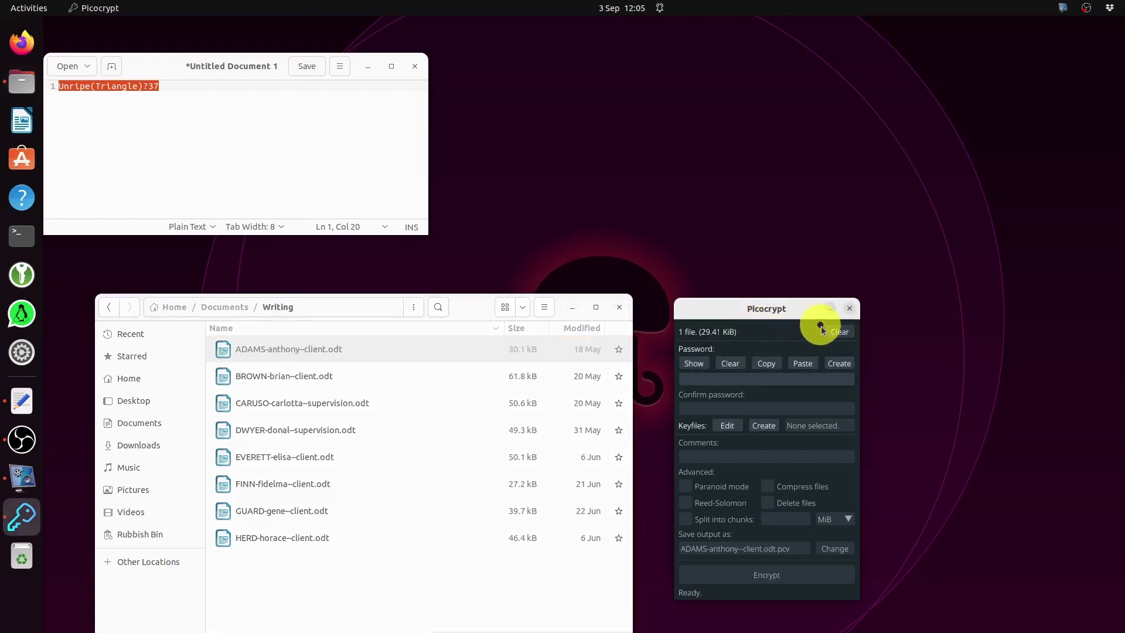
pyautogui.click(803, 363)
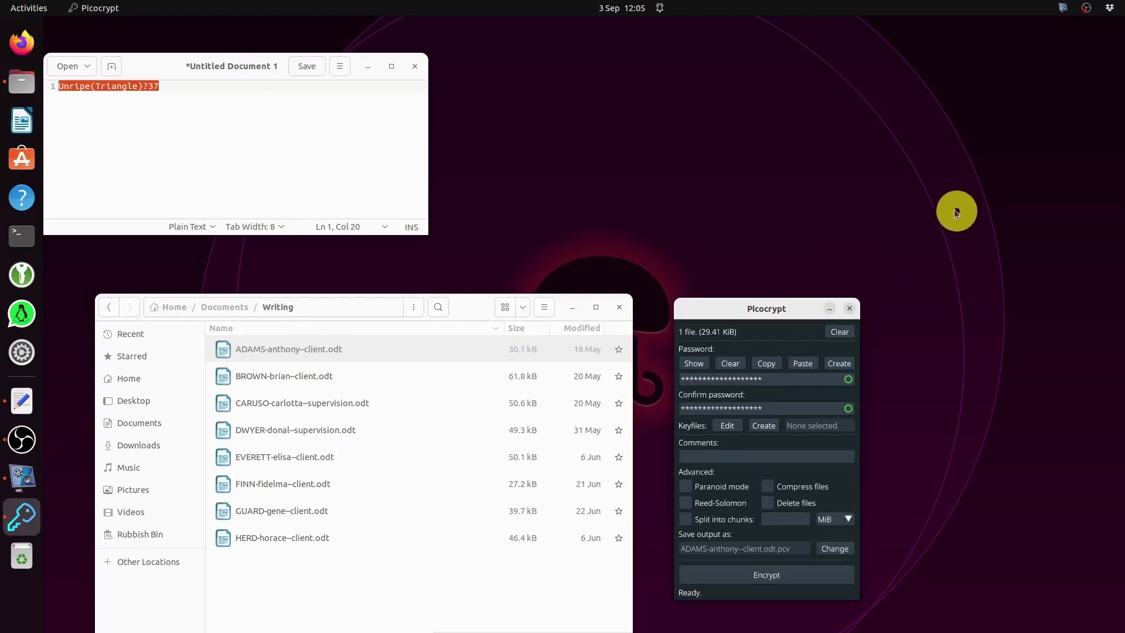
pyautogui.click(694, 364)
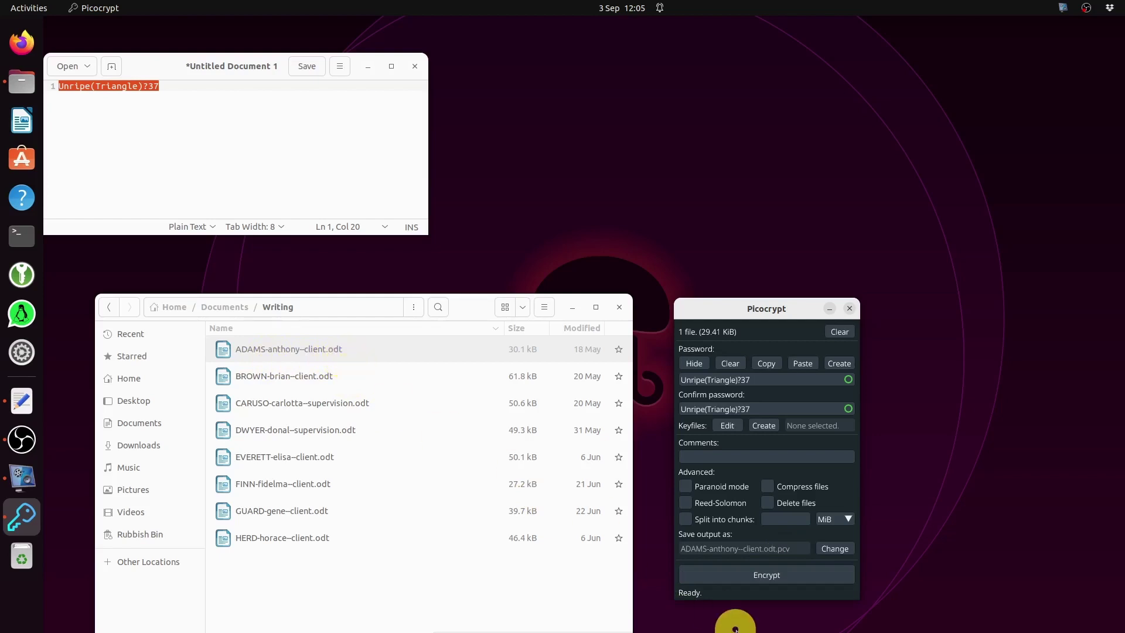
pyautogui.click(787, 575)
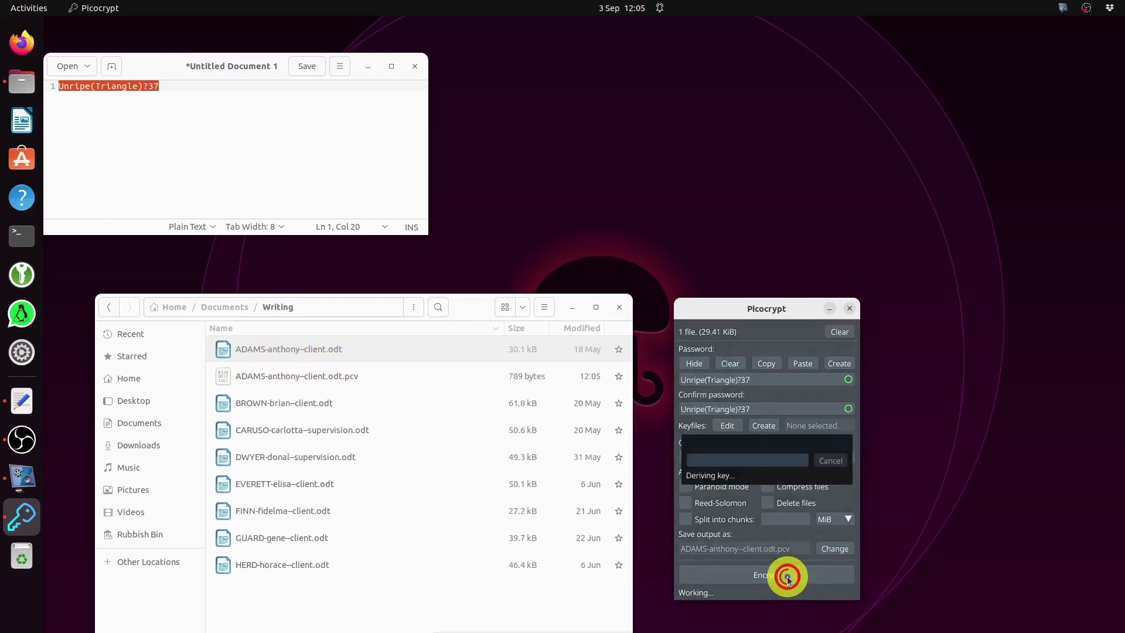
pyautogui.click(394, 350)
pyautogui.click(385, 379)
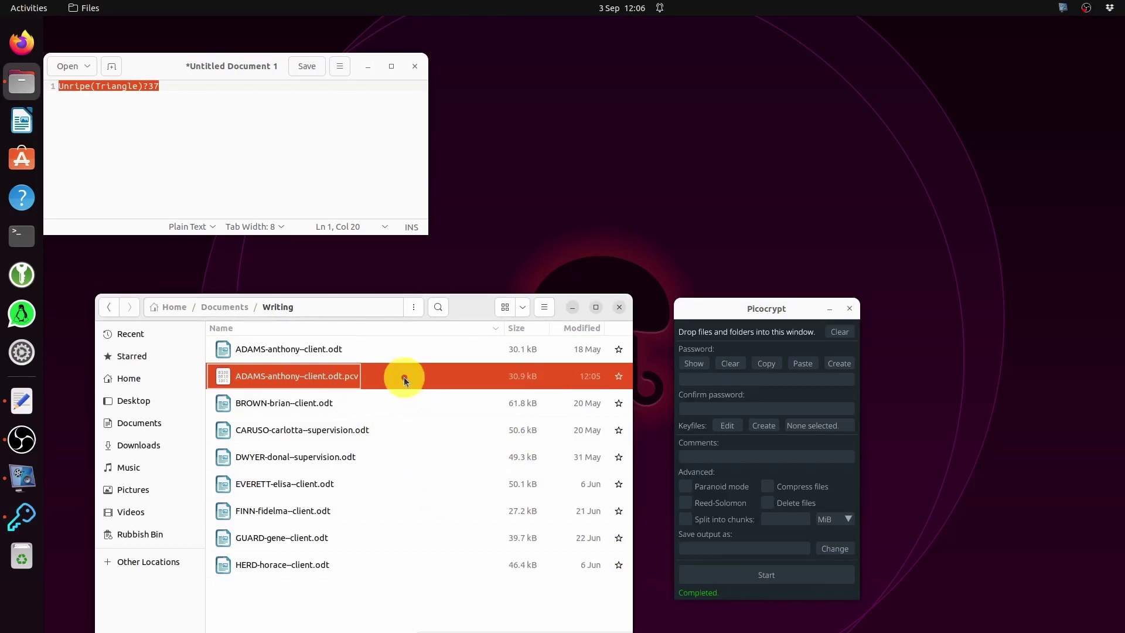
pyautogui.hotkey('shift', 'Delete')
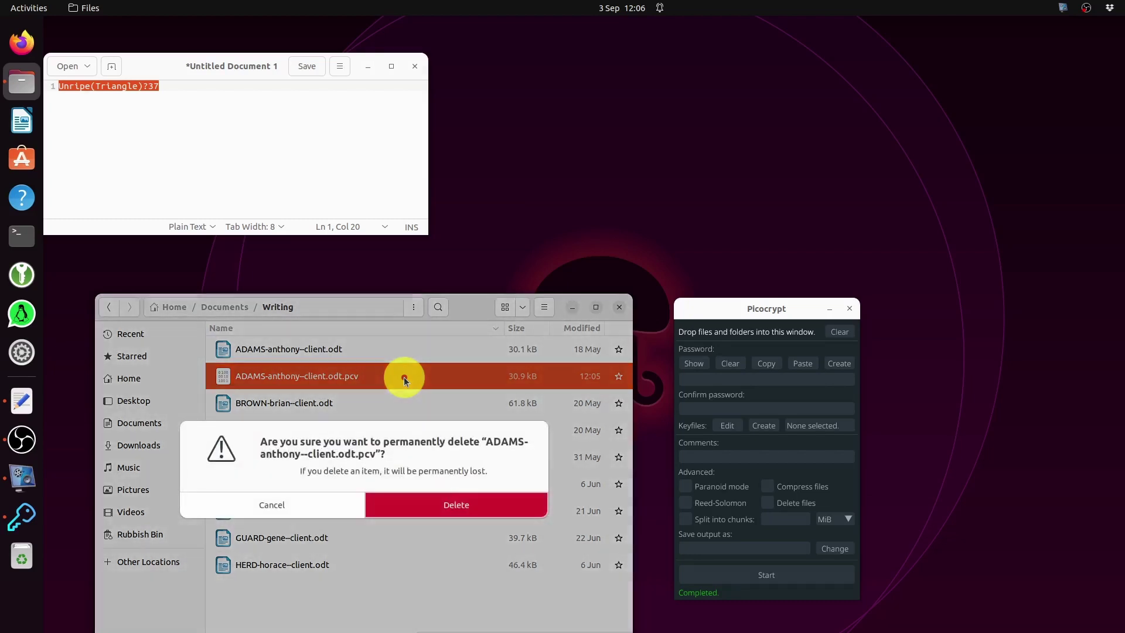
pyautogui.click(456, 509)
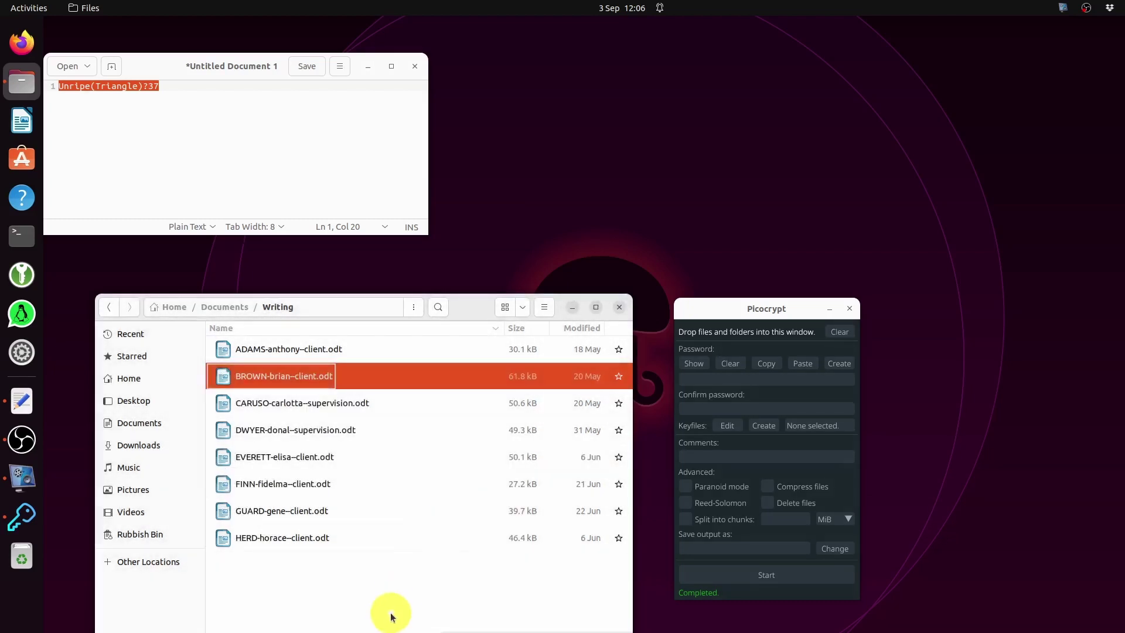
pyautogui.click(386, 611)
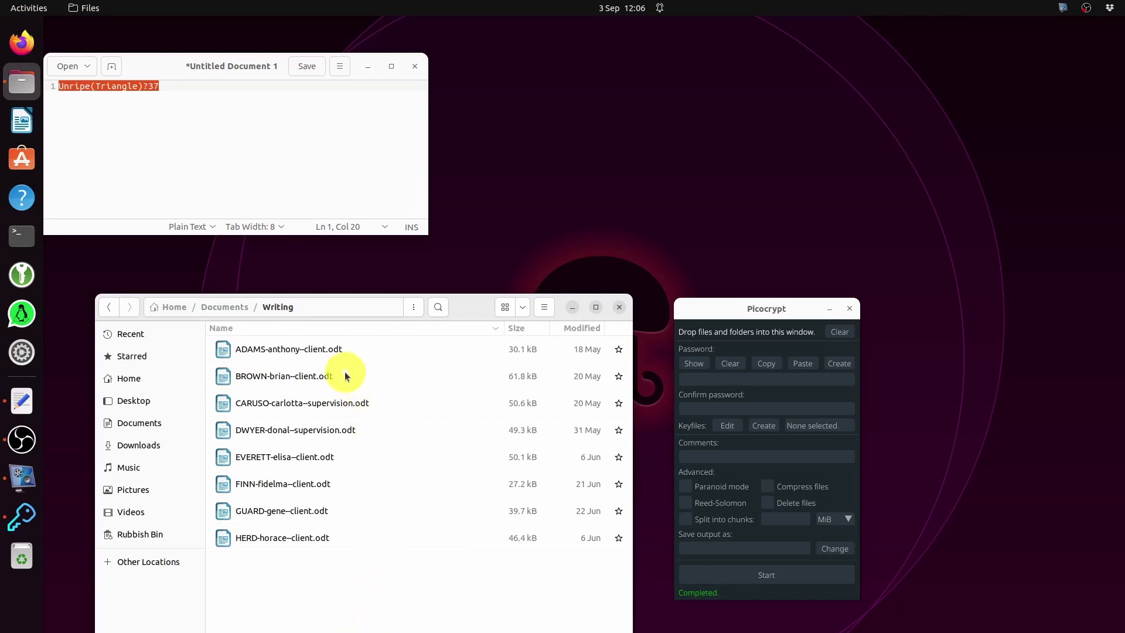
# - Drag the ADAMS, BROWN, EVERETT, FINN, GUARD and HERD client files into Picocrypt
pyautogui.click(323, 350)
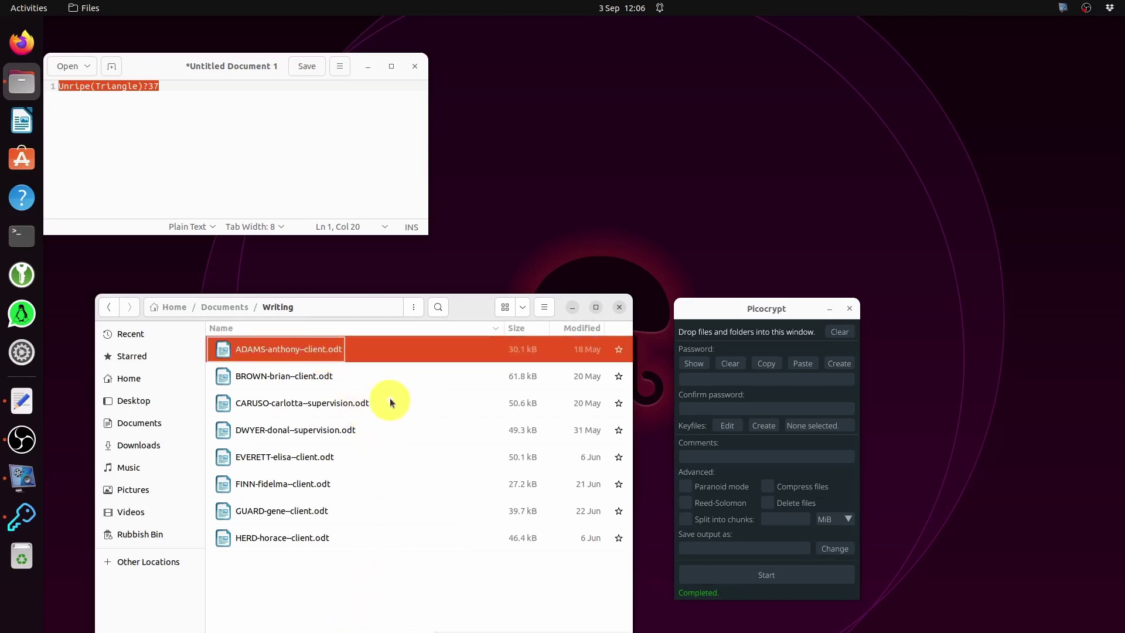
pyautogui.keyDown('ctrl'); pyautogui.click(322, 382); pyautogui.keyUp('ctrl')
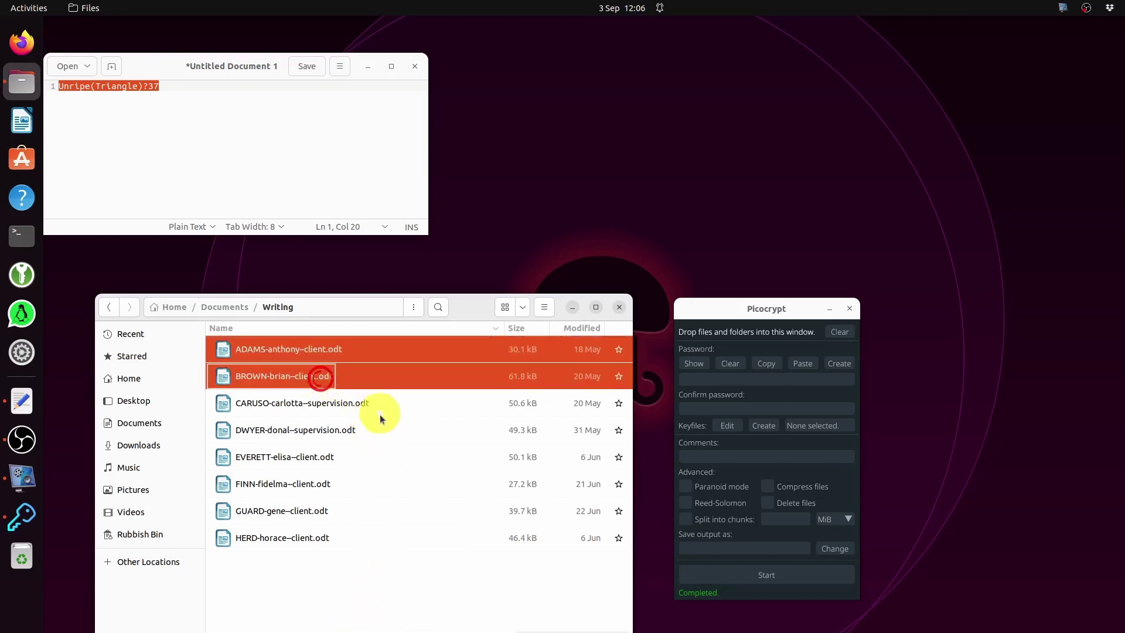
pyautogui.keyDown('ctrl'); pyautogui.click(325, 458); pyautogui.keyUp('ctrl')
pyautogui.keyDown('ctrl'); pyautogui.click(309, 486); pyautogui.keyUp('ctrl')
pyautogui.keyDown('ctrl'); pyautogui.click(308, 509); pyautogui.keyUp('ctrl')
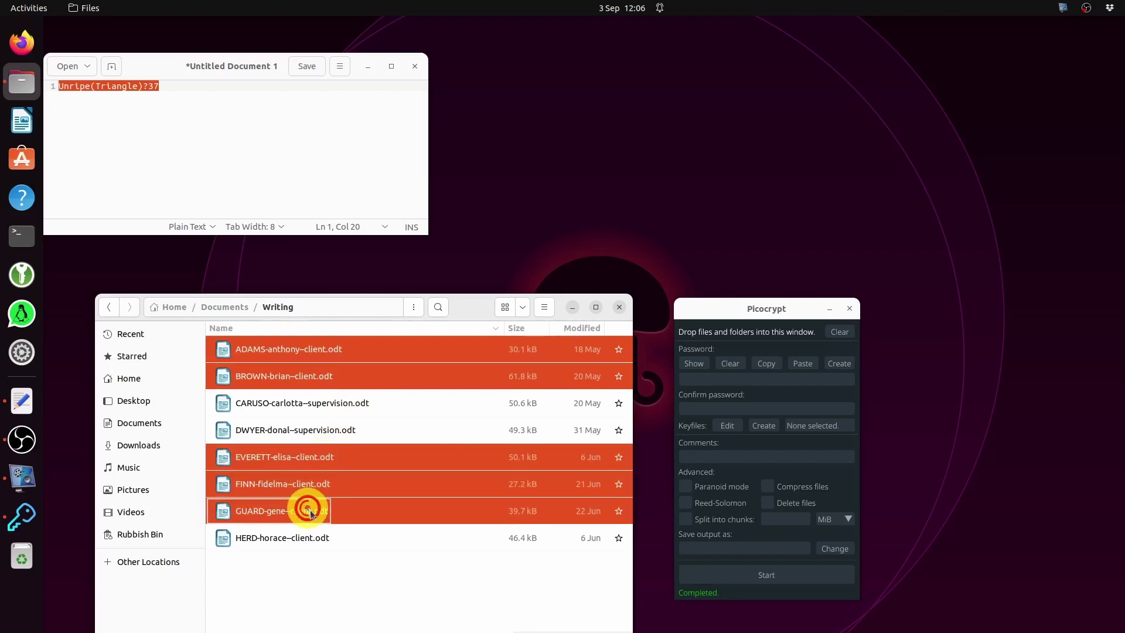
pyautogui.keyDown('ctrl'); pyautogui.click(316, 537); pyautogui.keyUp('ctrl')
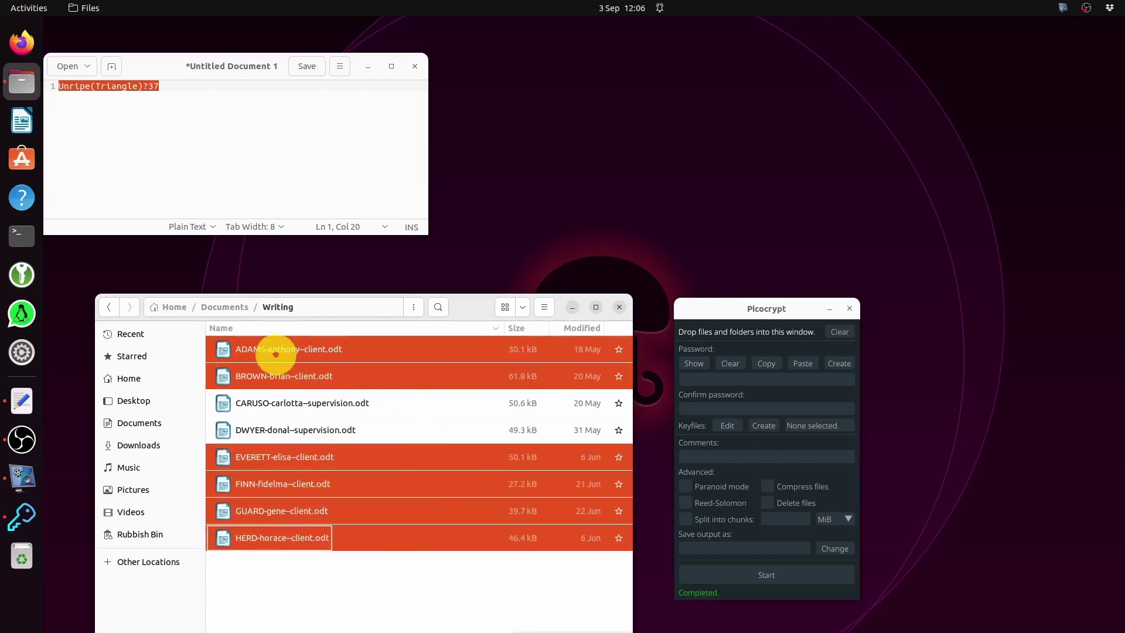
pyautogui.moveTo(223, 355); pyautogui.dragTo(760, 332)
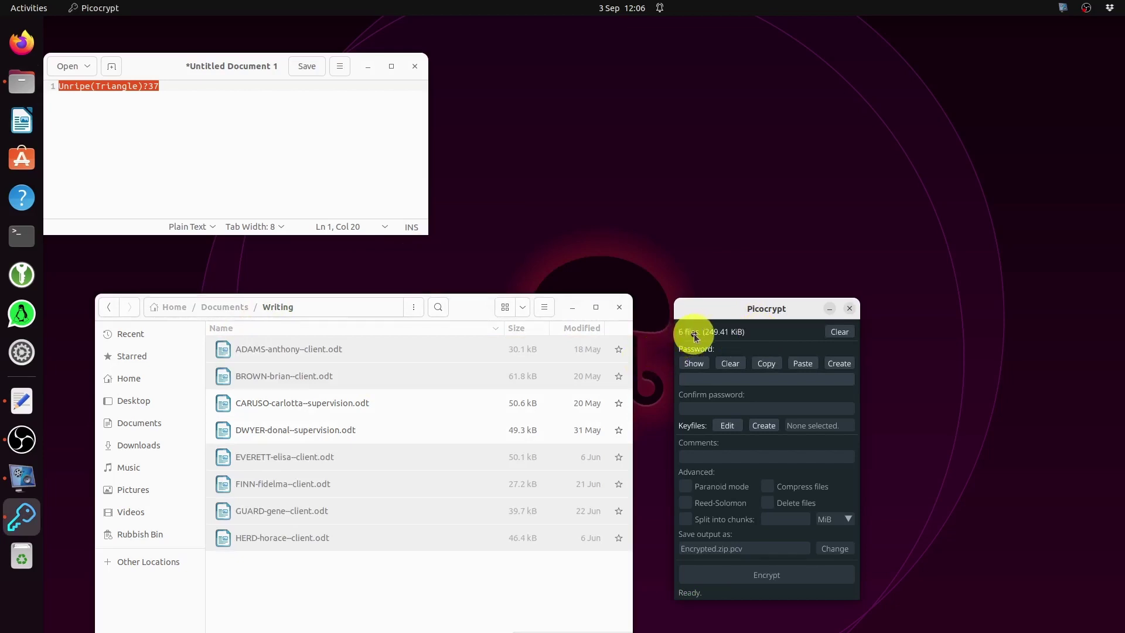
# - Paste and reveal the password, then set the output file name to clients.zip.pcv
pyautogui.click(813, 367)
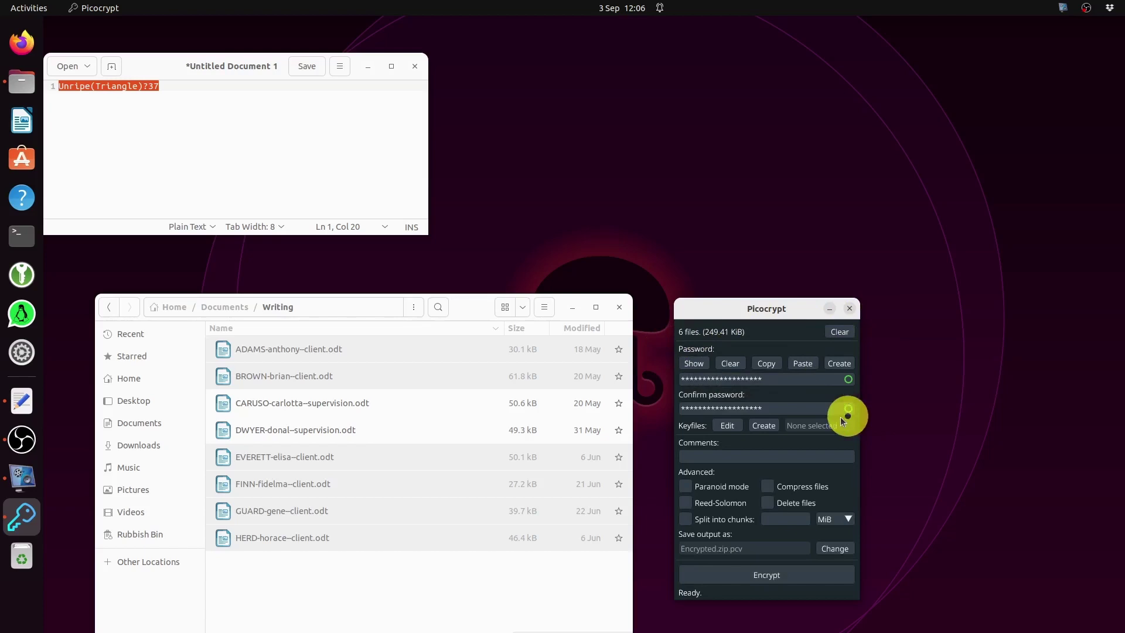
pyautogui.click(694, 364)
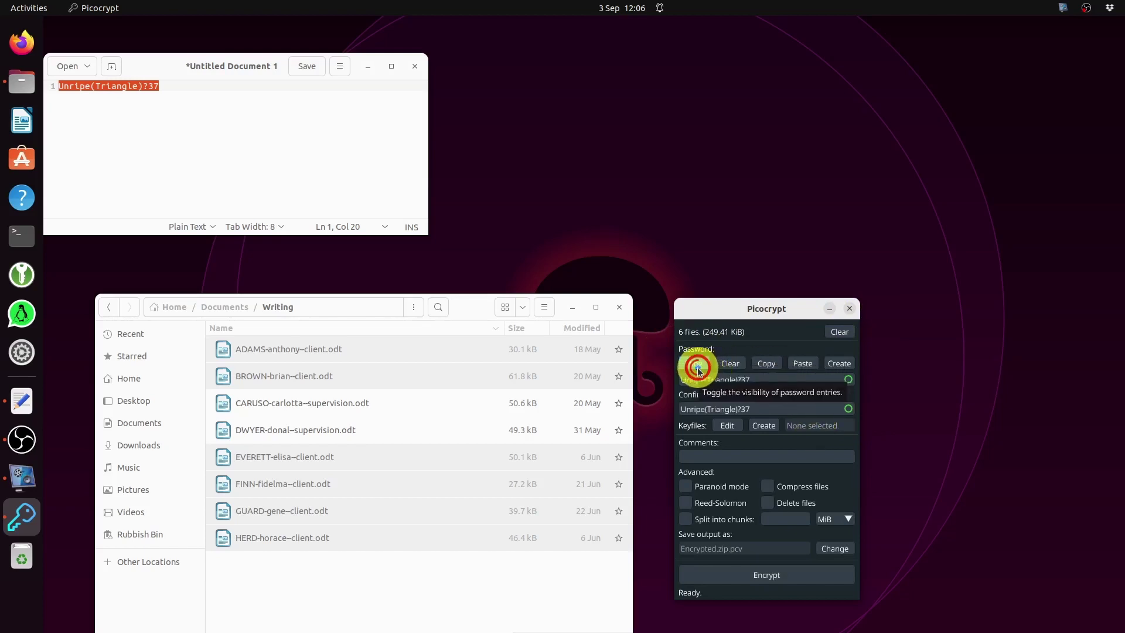
pyautogui.click(848, 553)
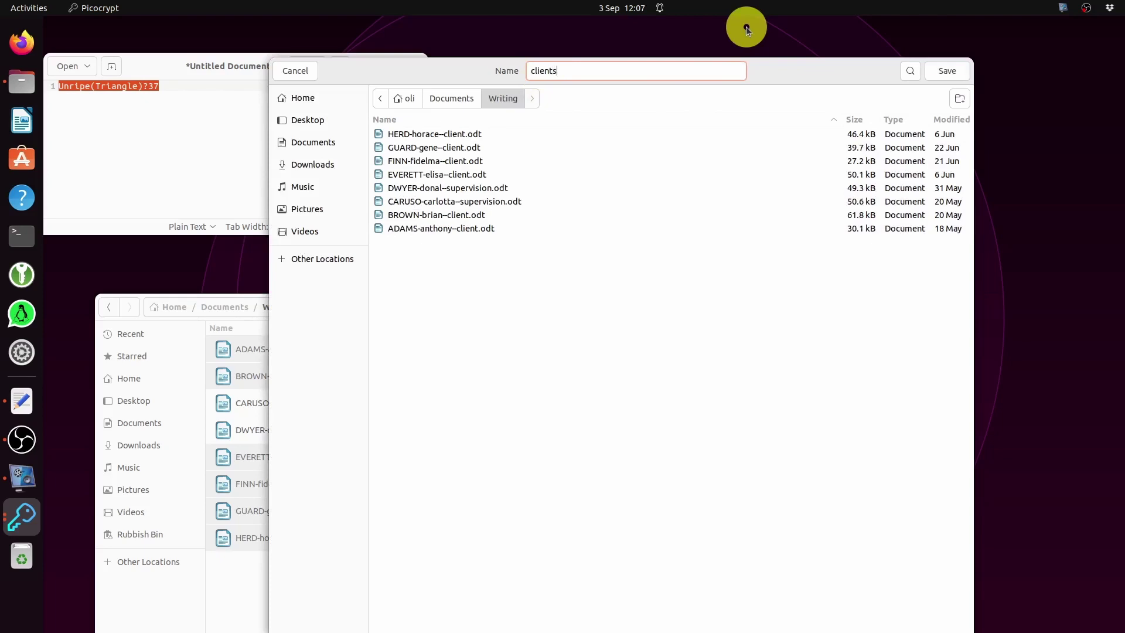
pyautogui.click(950, 73)
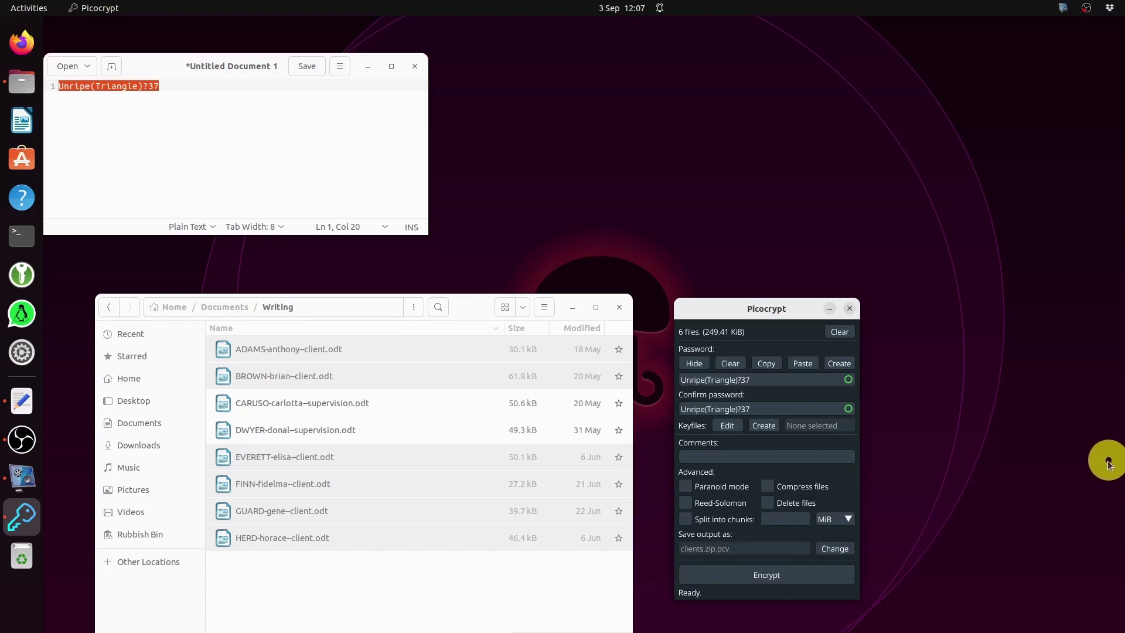
# - Tick Delete files and encrypt the six client files into clients.zip.pcv
pyautogui.click(770, 505)
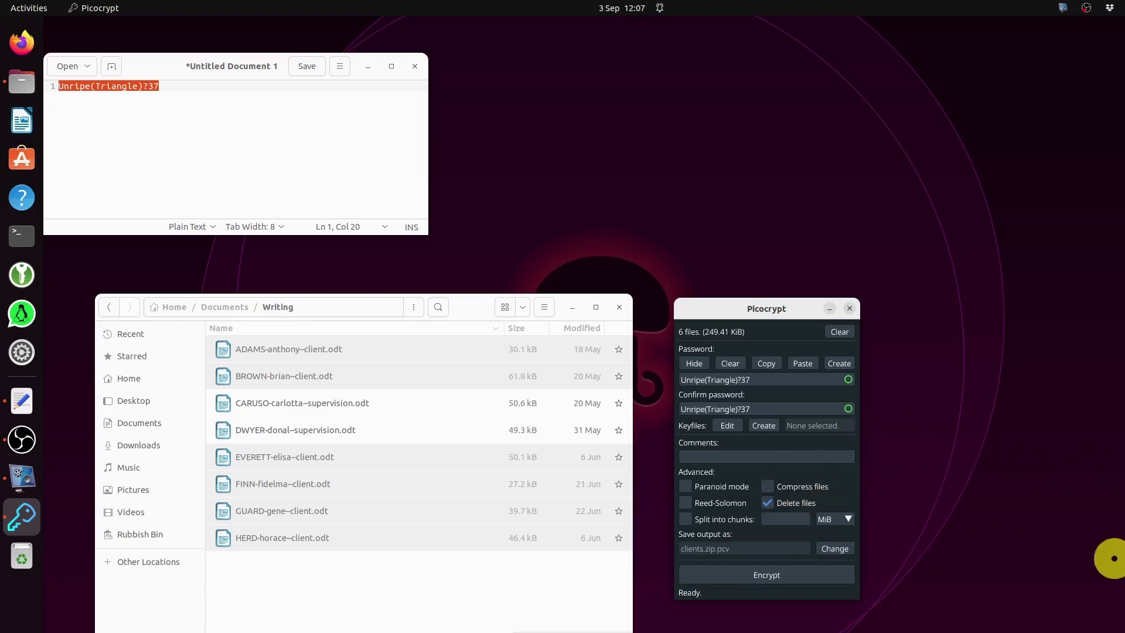
pyautogui.click(786, 575)
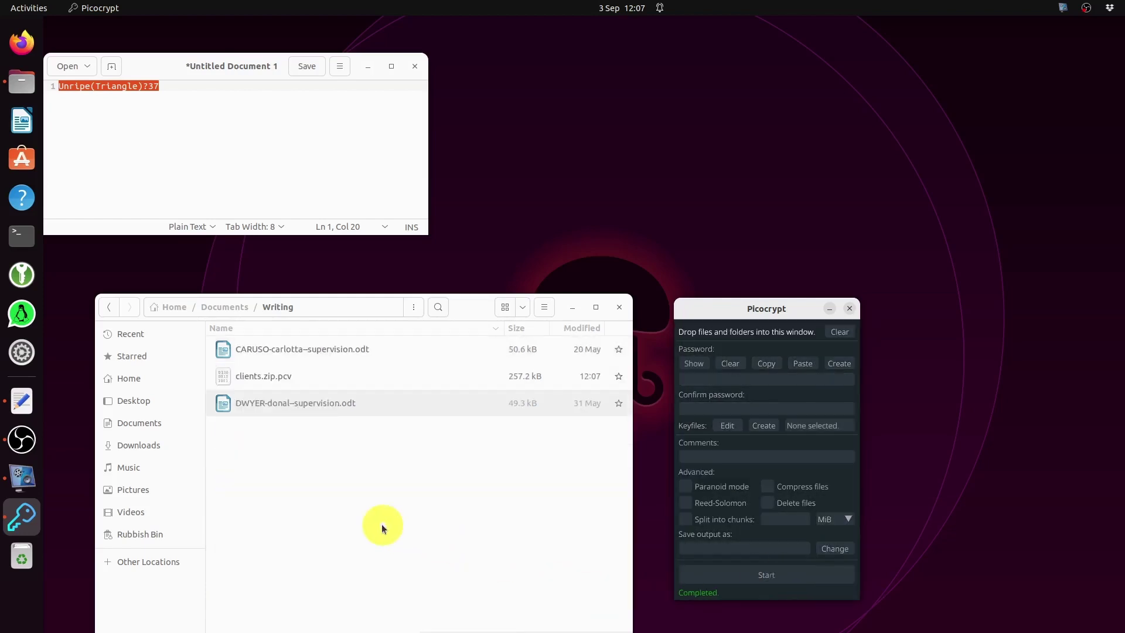
pyautogui.click(354, 511)
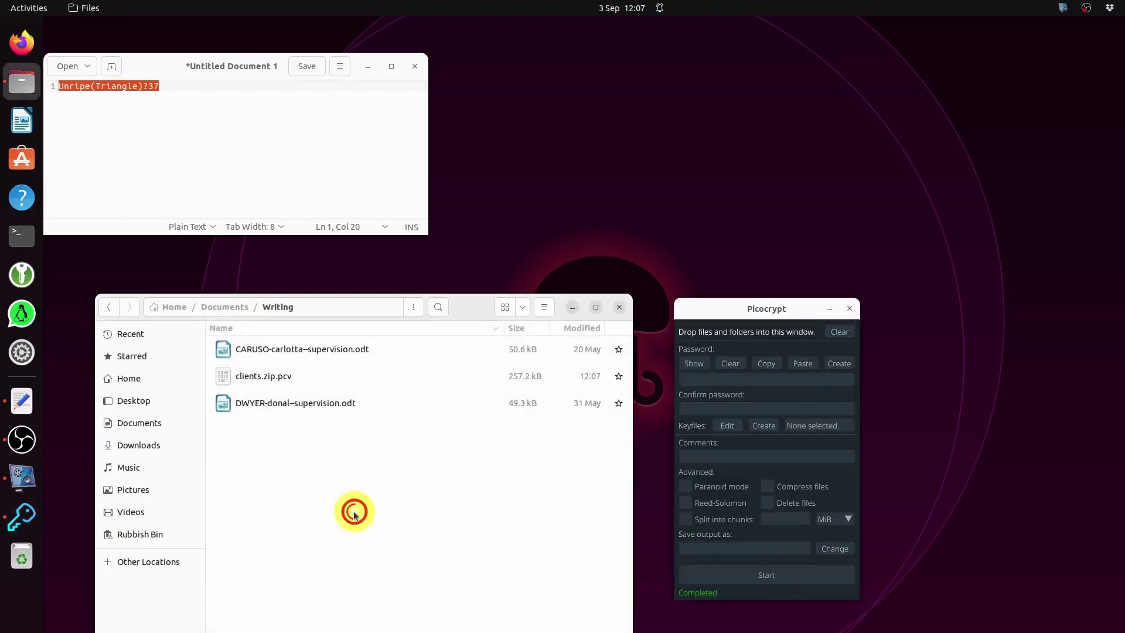
# - Load clients.zip.pcv into Picocrypt, paste the password, and decrypt it to clients.zip
pyautogui.click(245, 377)
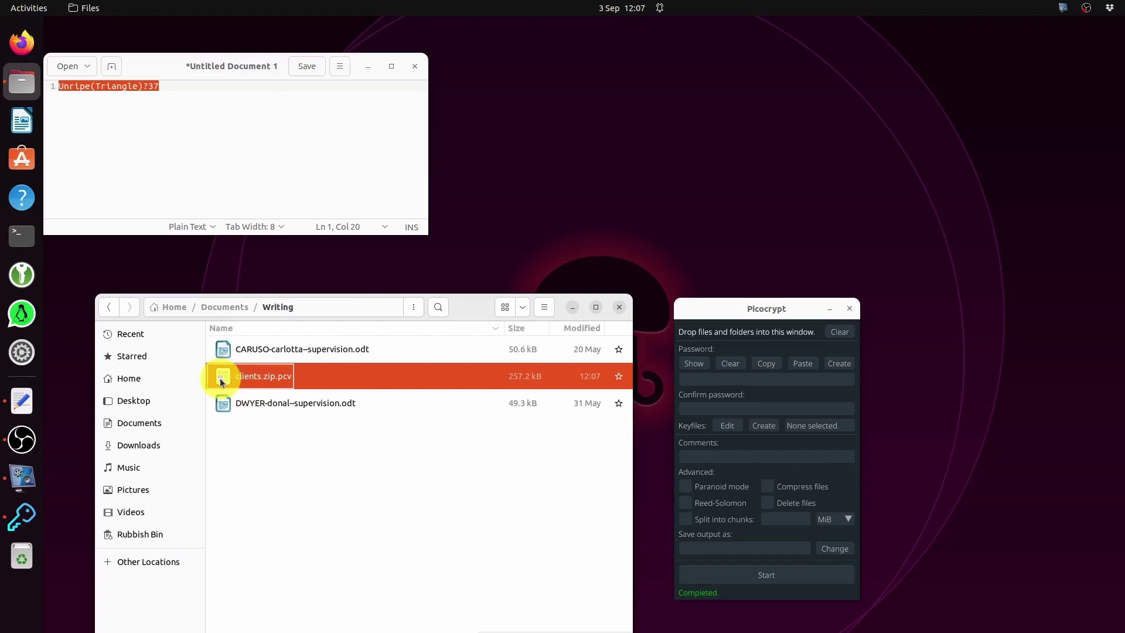
pyautogui.moveTo(222, 380); pyautogui.dragTo(766, 333)
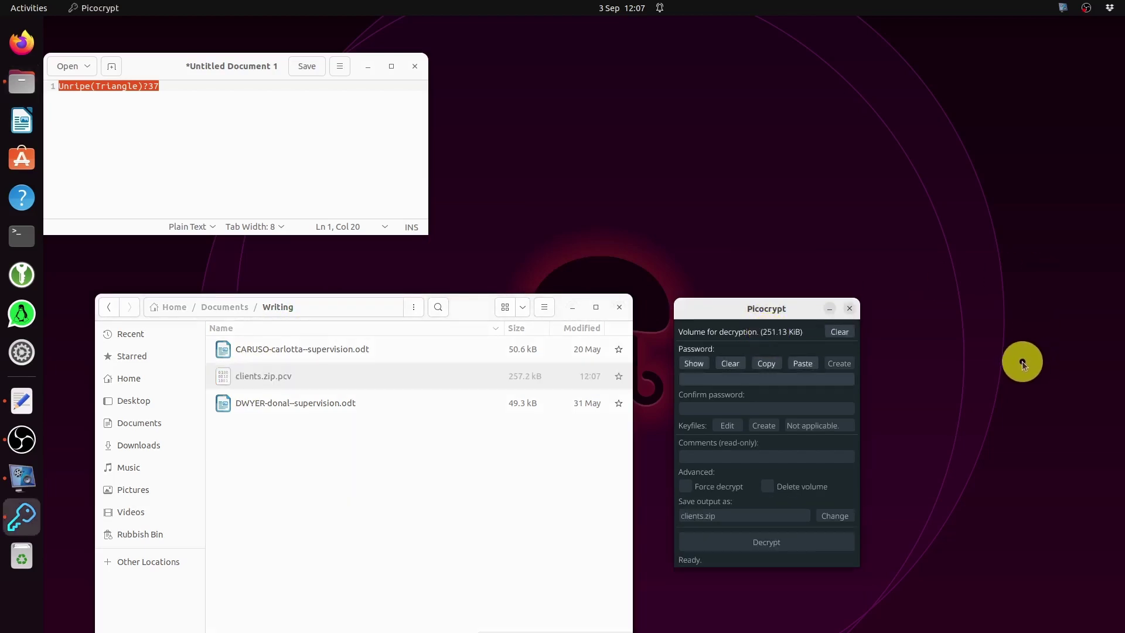
pyautogui.click(803, 364)
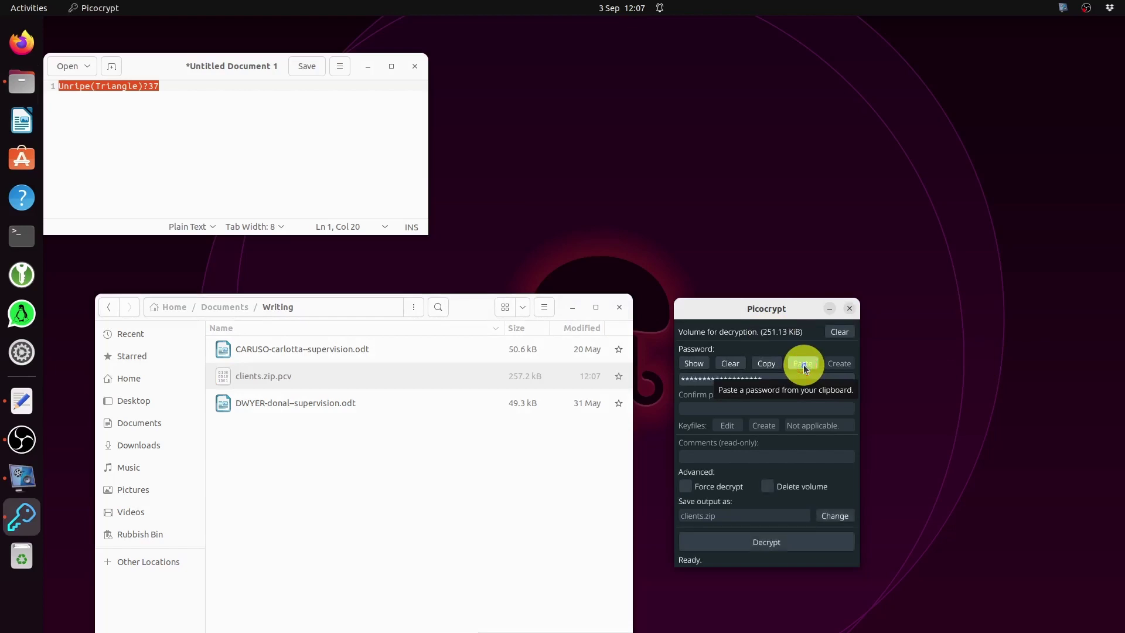
pyautogui.click(693, 364)
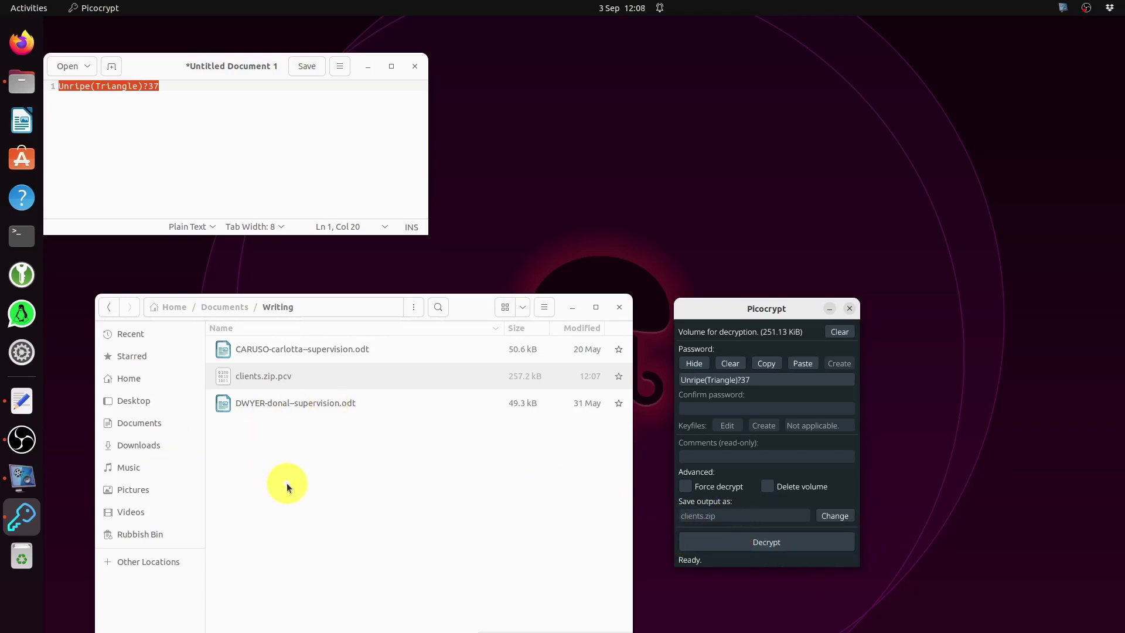
pyautogui.click(774, 546)
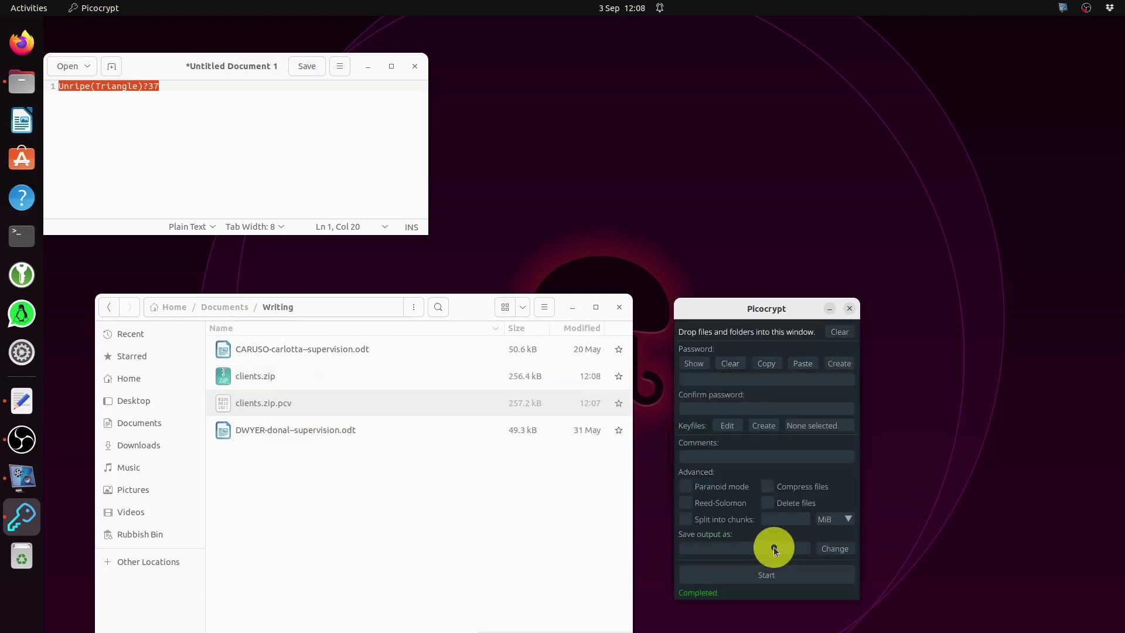
pyautogui.click(270, 376)
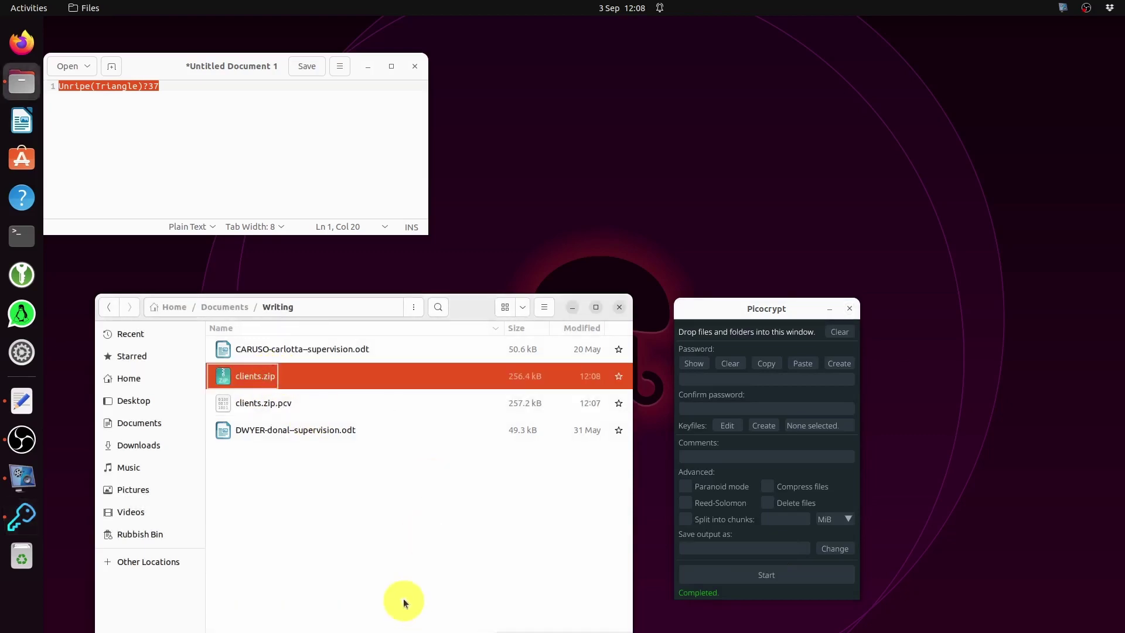
# - Open clients.zip and drag all six client .odt files out into the Writing folder
pyautogui.doubleClick(223, 378)
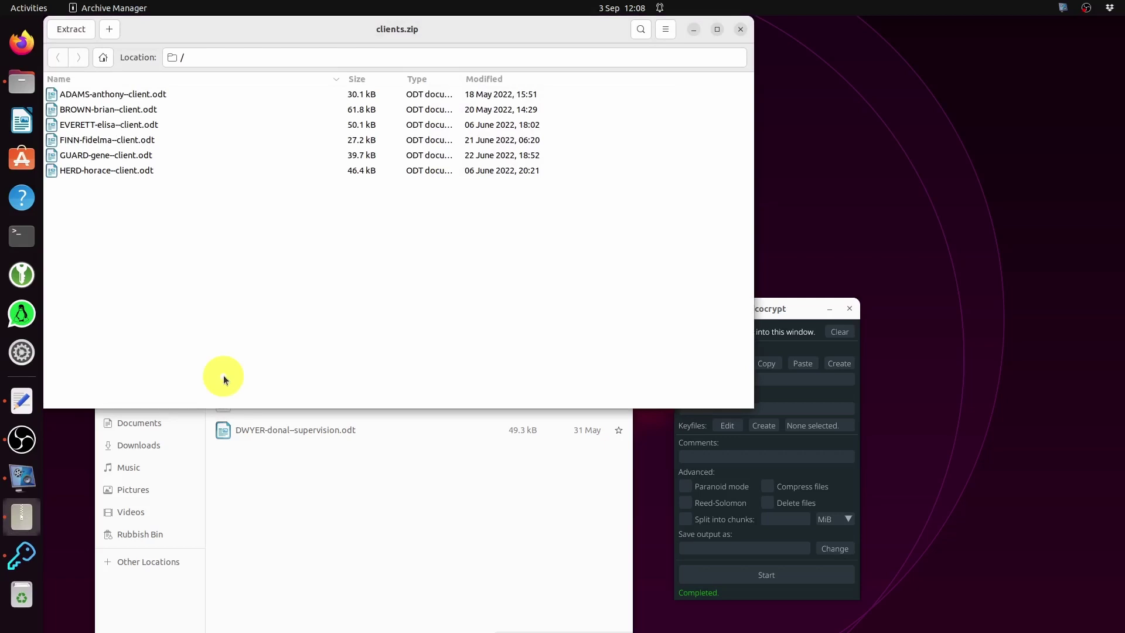
pyautogui.click(100, 96)
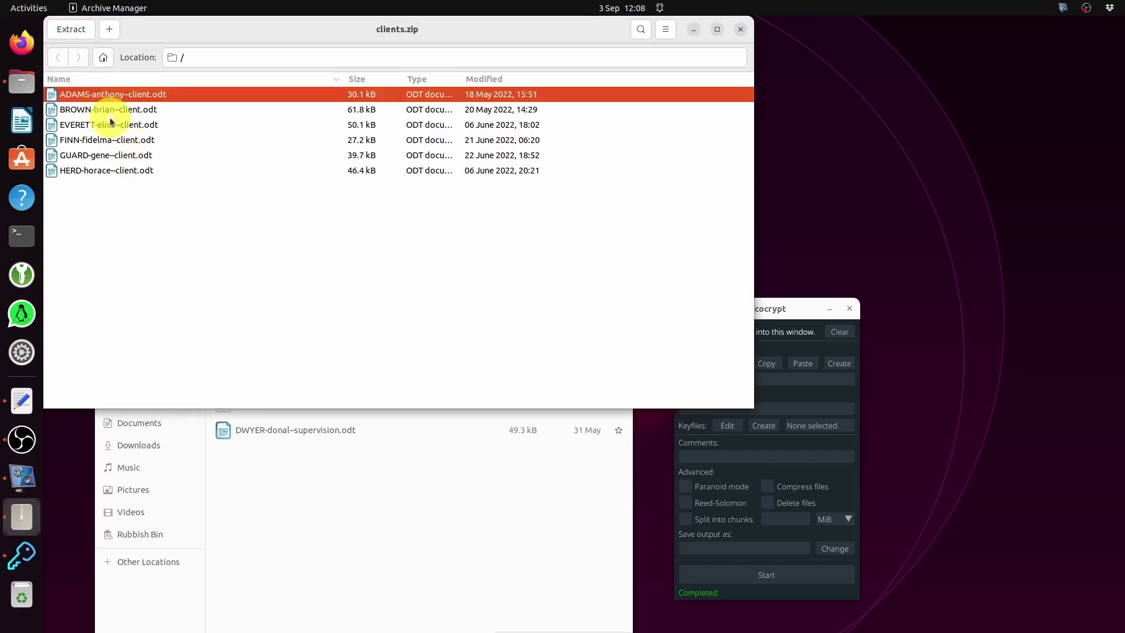
pyautogui.keyDown('shift'); pyautogui.click(102, 171); pyautogui.keyUp('shift')
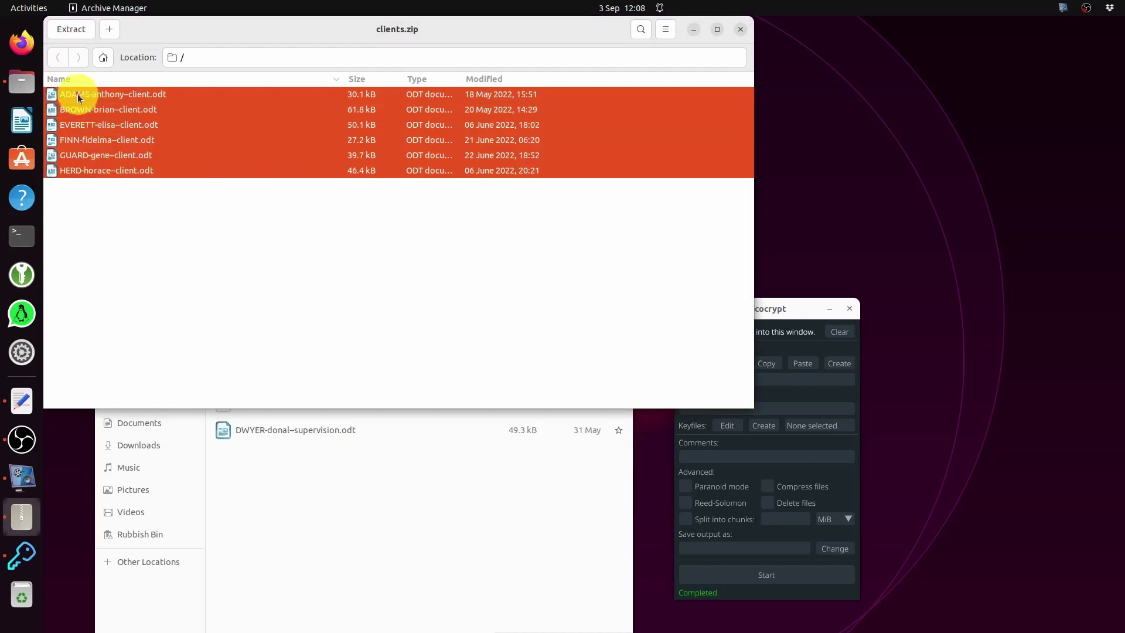
pyautogui.moveTo(54, 98); pyautogui.dragTo(265, 523)
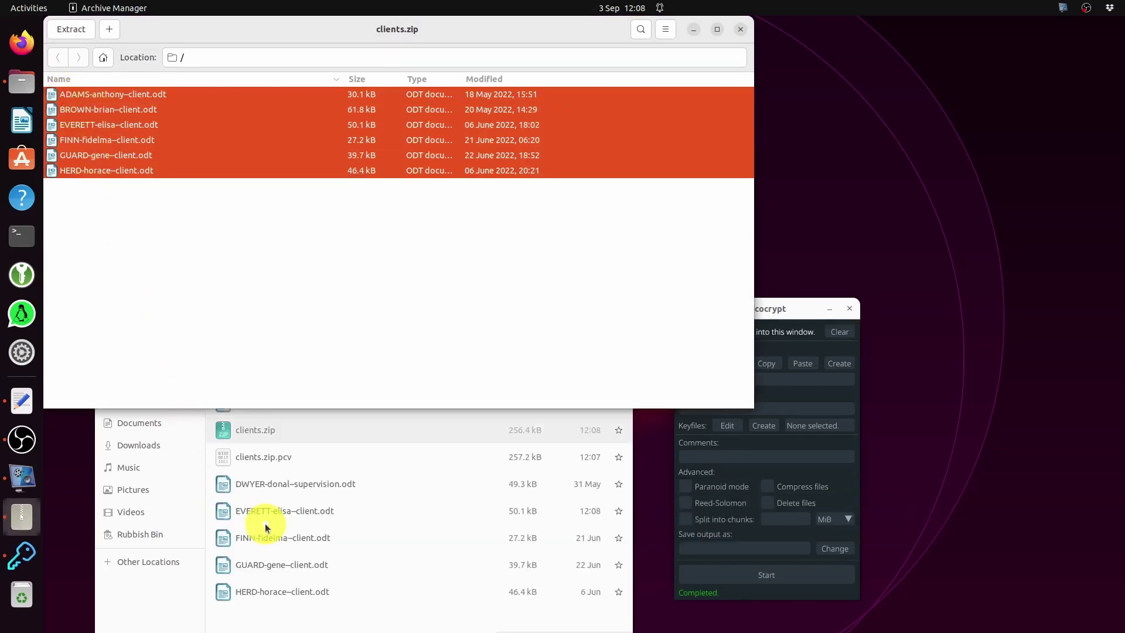
pyautogui.click(409, 377)
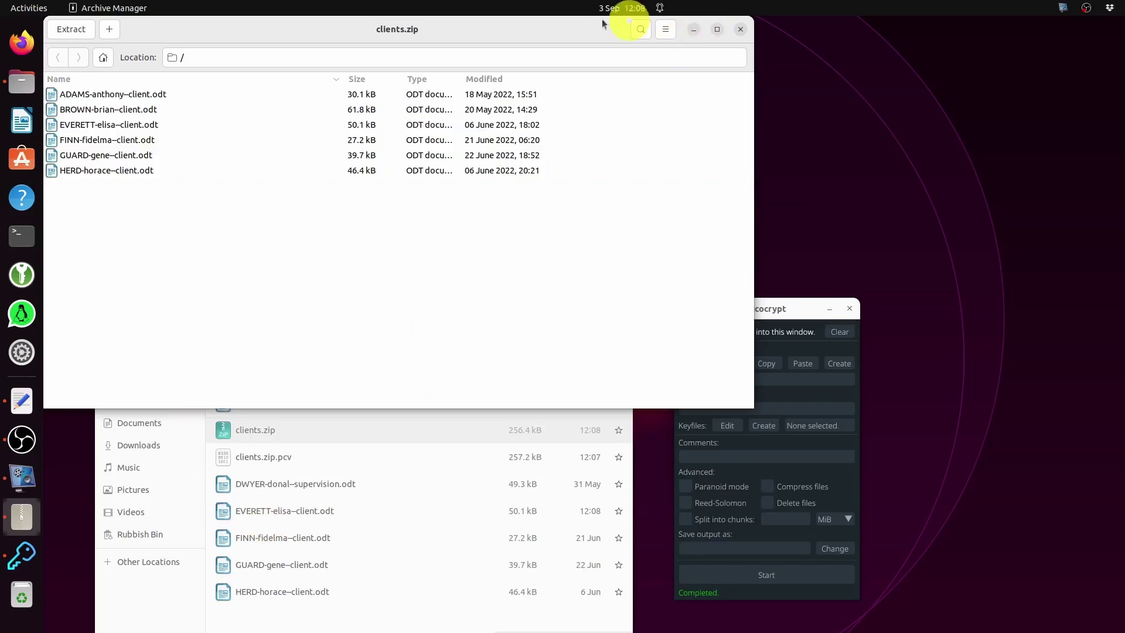
pyautogui.rightClick(529, 30)
pyautogui.click(557, 65)
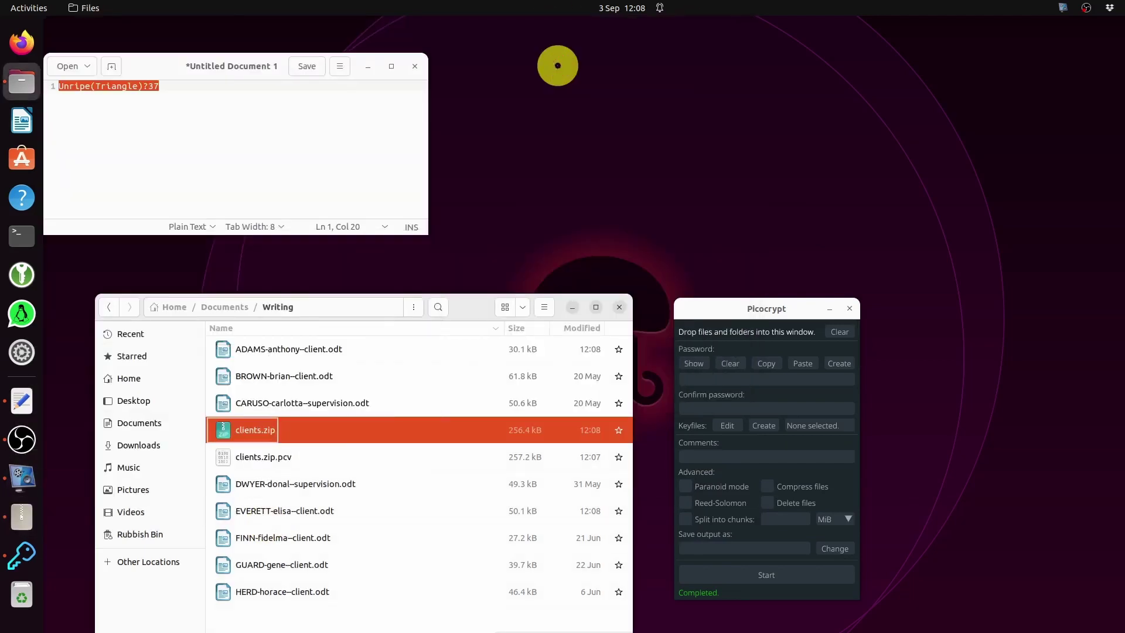